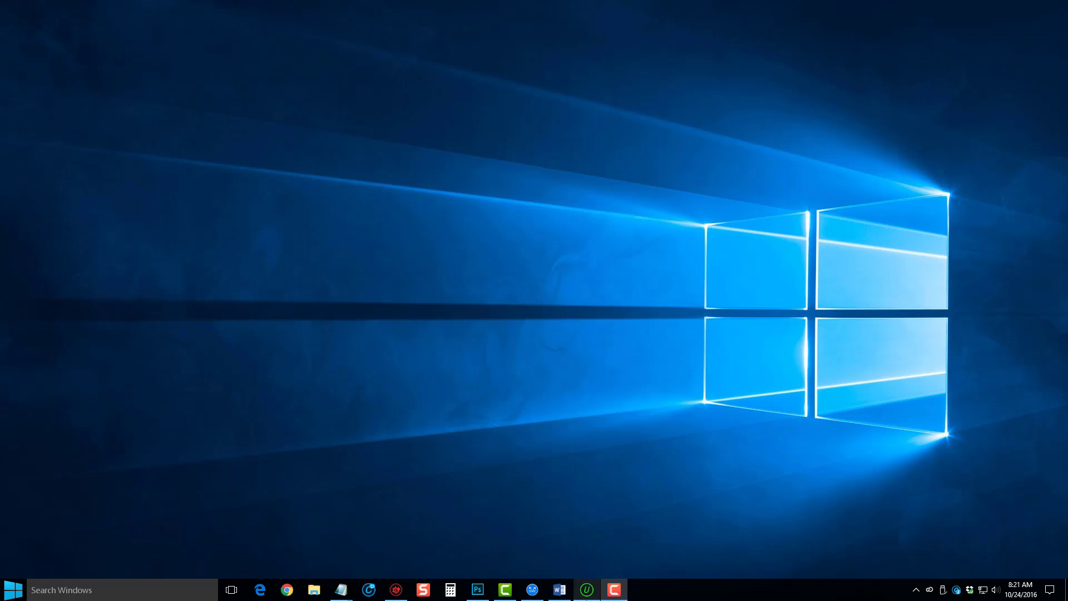
Launch IObit Uninstaller from the taskbar to view its 37 installed programs.
left_click(587, 589)
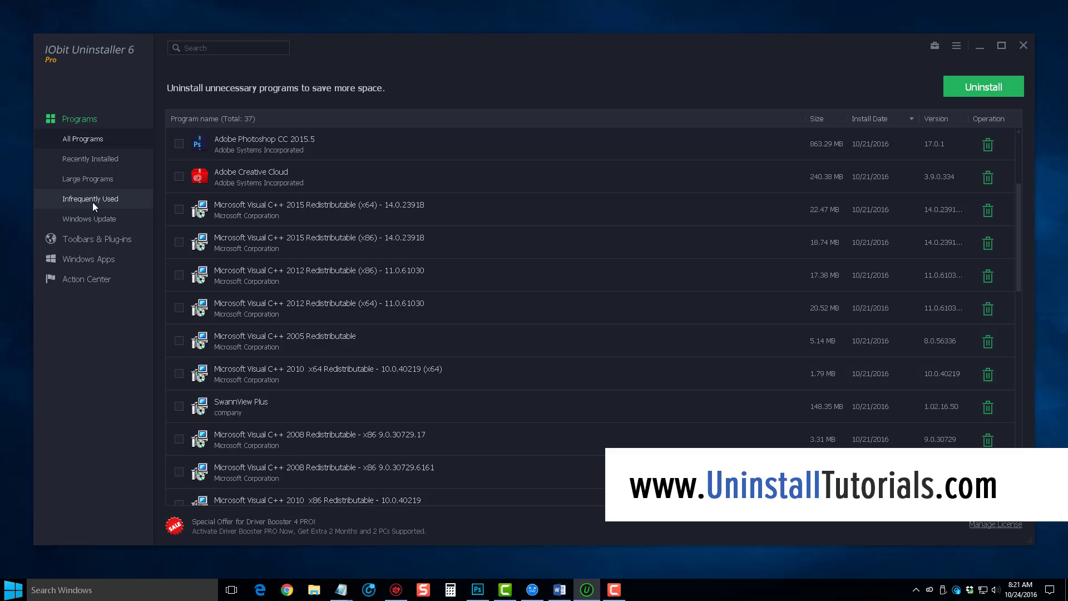
Browse Windows updates, then Internet Explorer, Chrome and Edge plug-ins, ending on all 36.
left_click(89, 216)
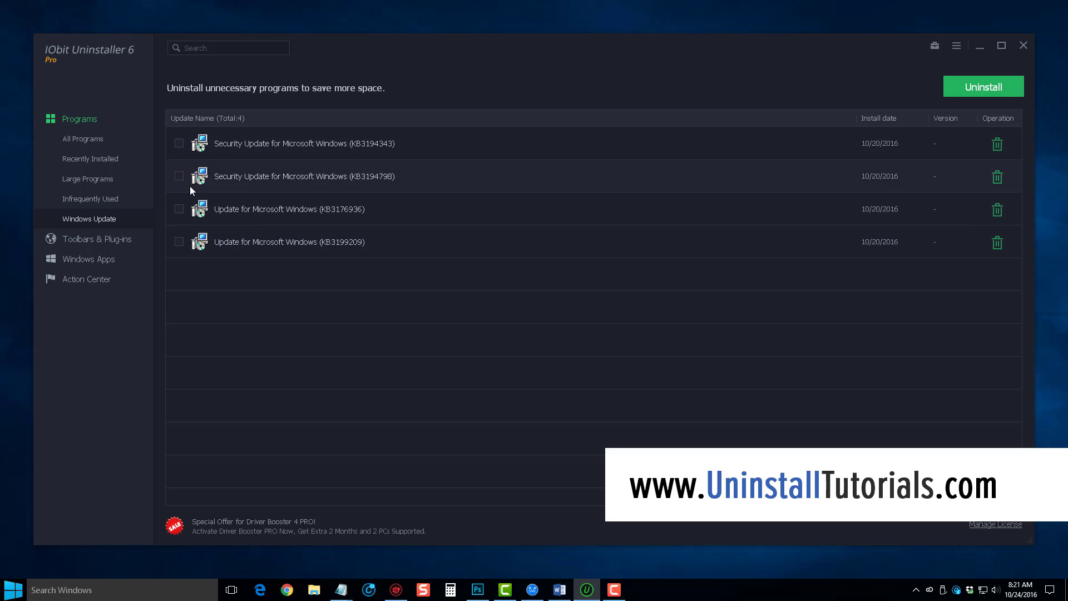
left_click(110, 239)
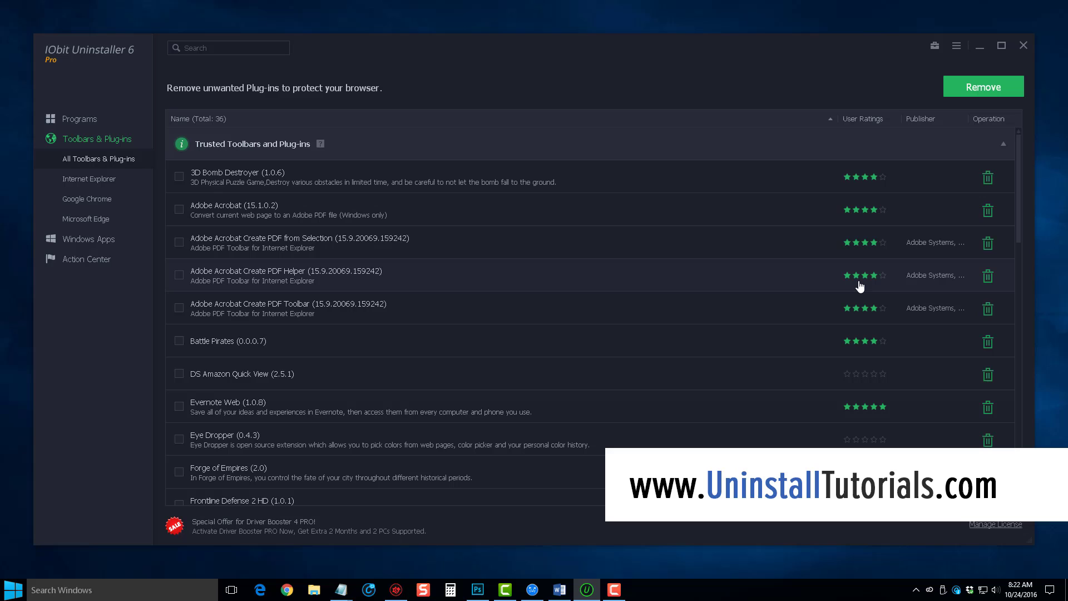
left_click(100, 185)
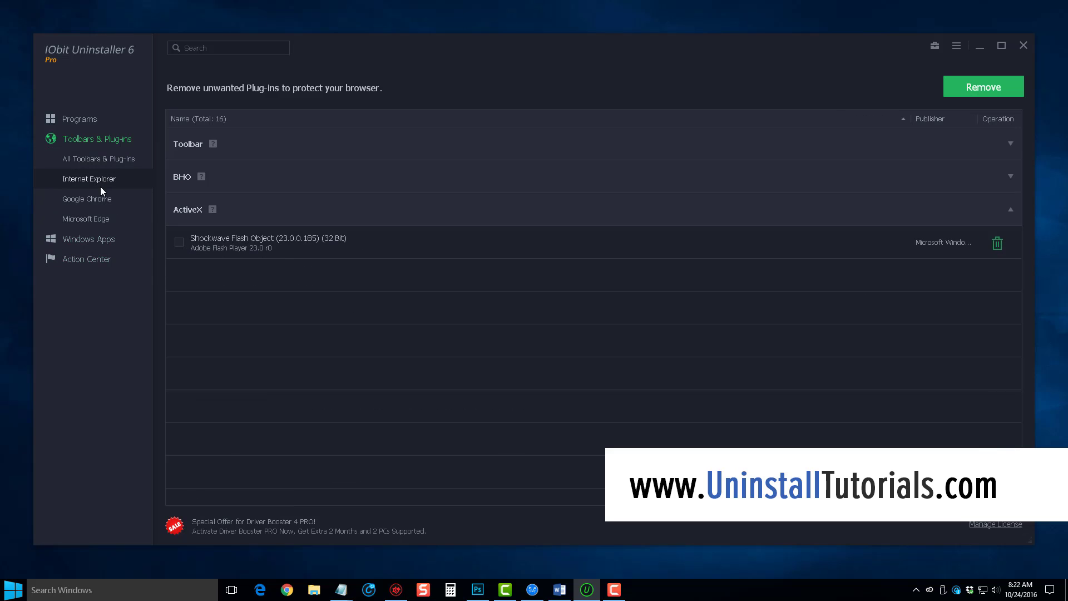
left_click(99, 198)
left_click(97, 220)
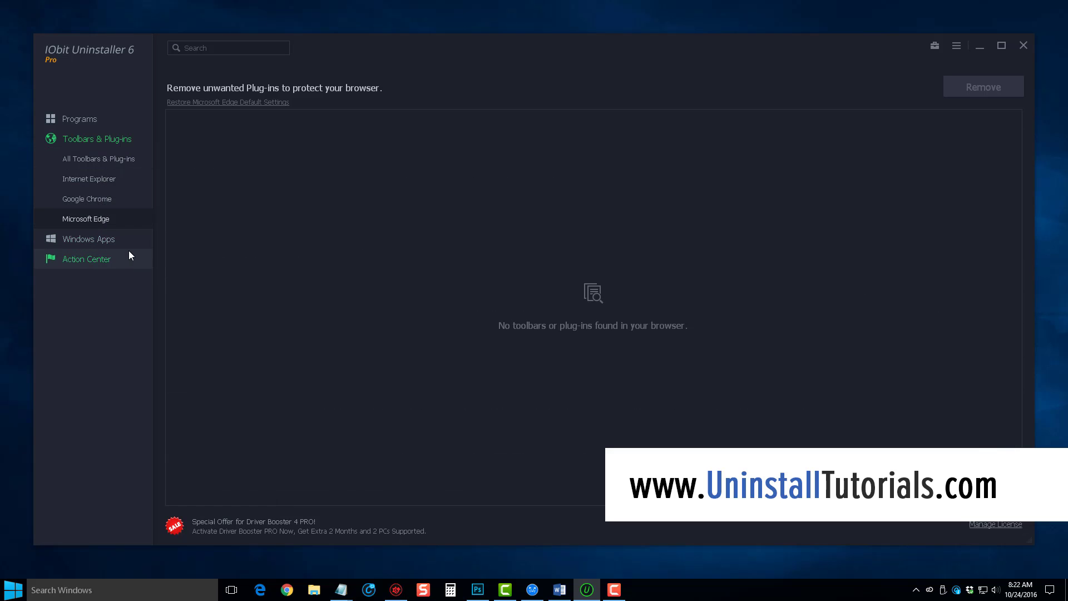
left_click(96, 158)
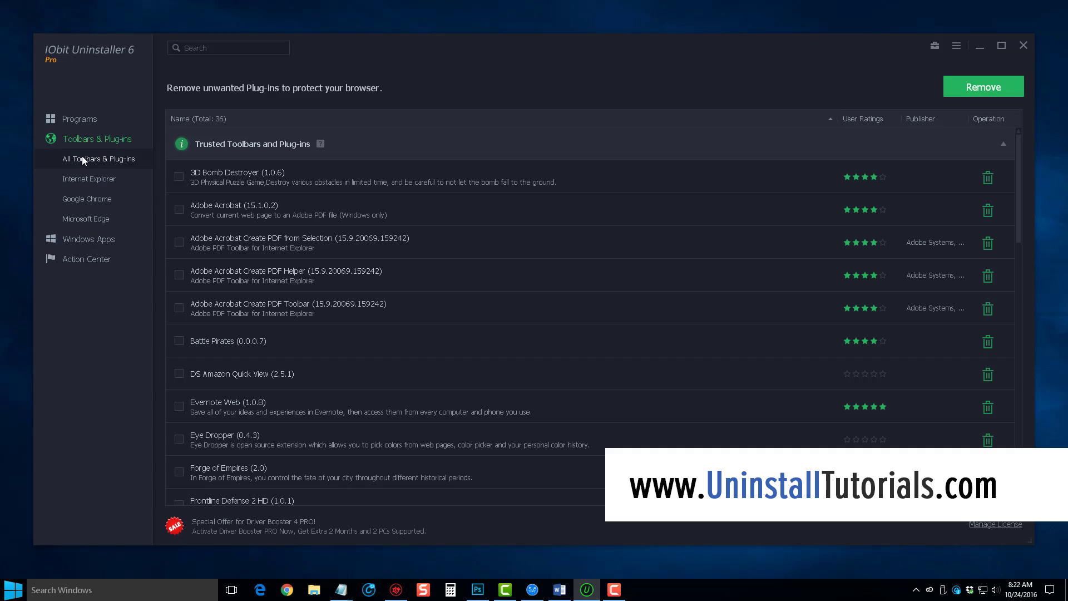
Show the 18 Windows Apps and open the toolbox of extra tools.
left_click(72, 239)
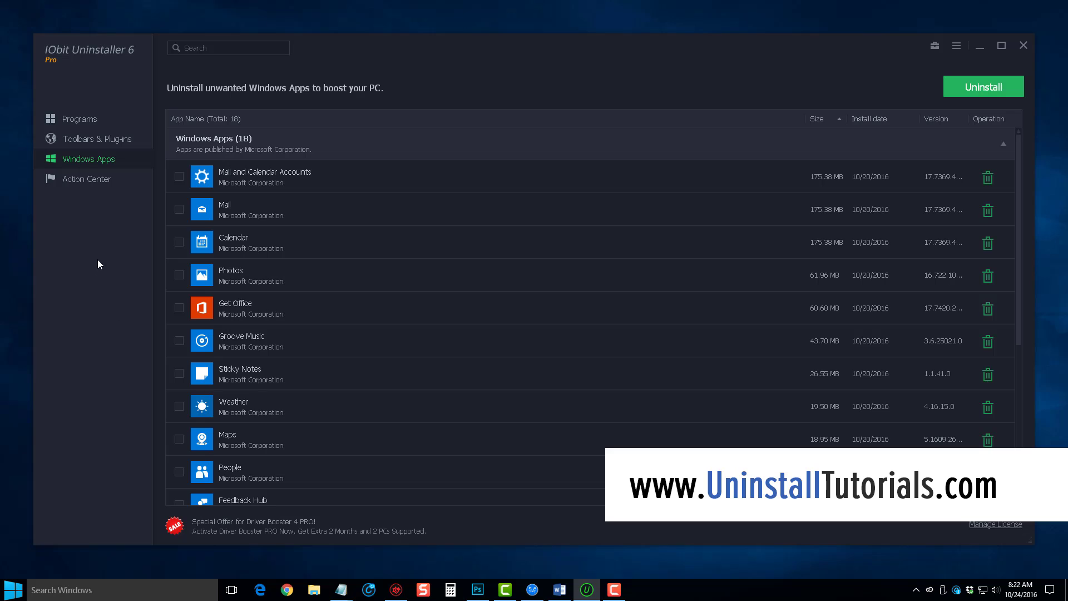
left_click(934, 47)
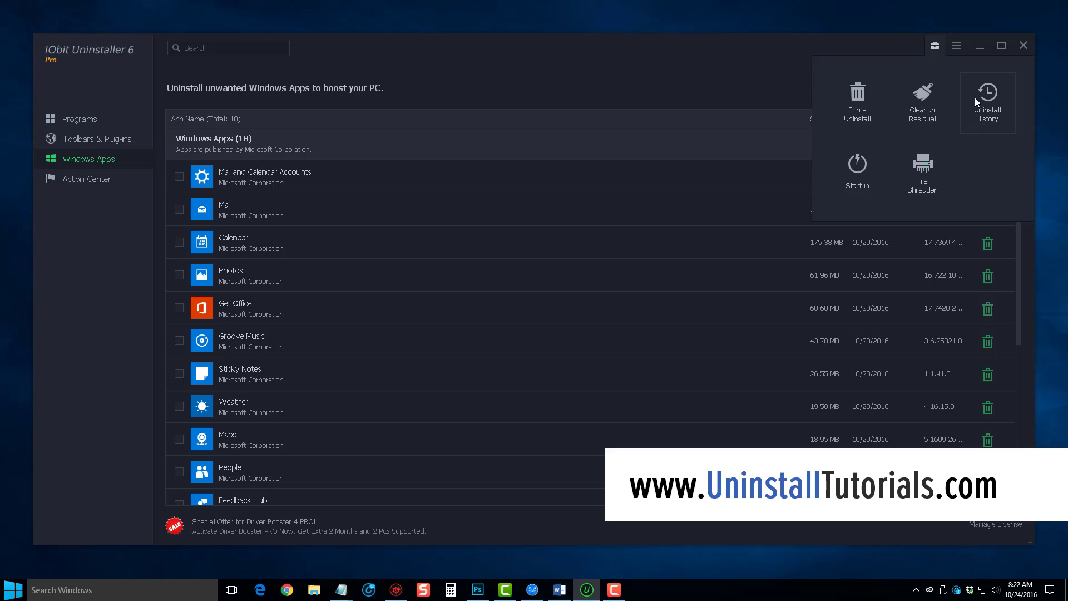
Check the five disabled startup programs in Startup Manager, then launch File Shredder.
left_click(846, 171)
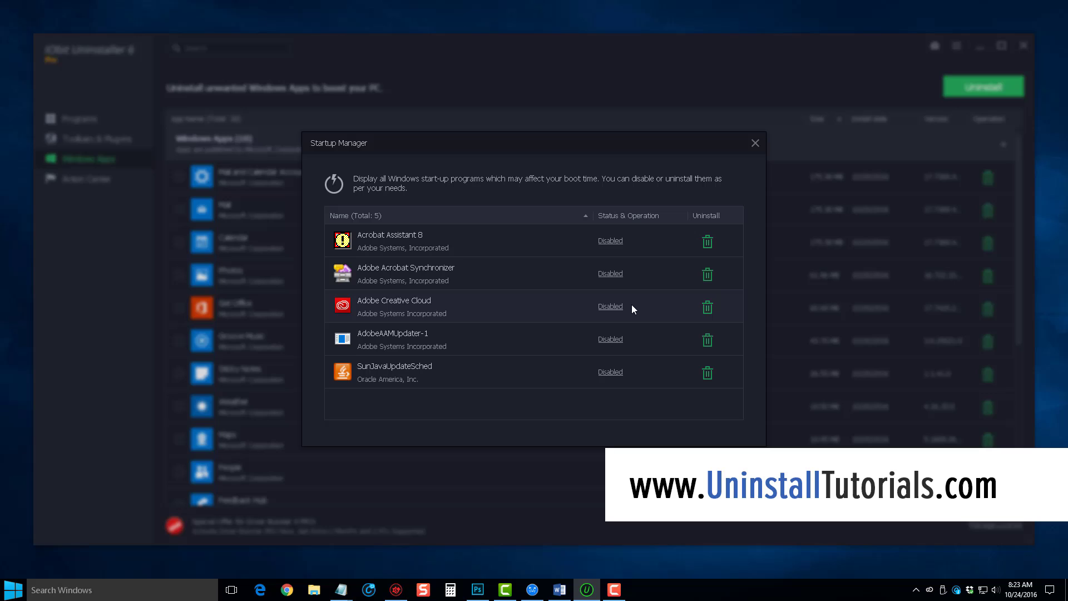
left_click(754, 144)
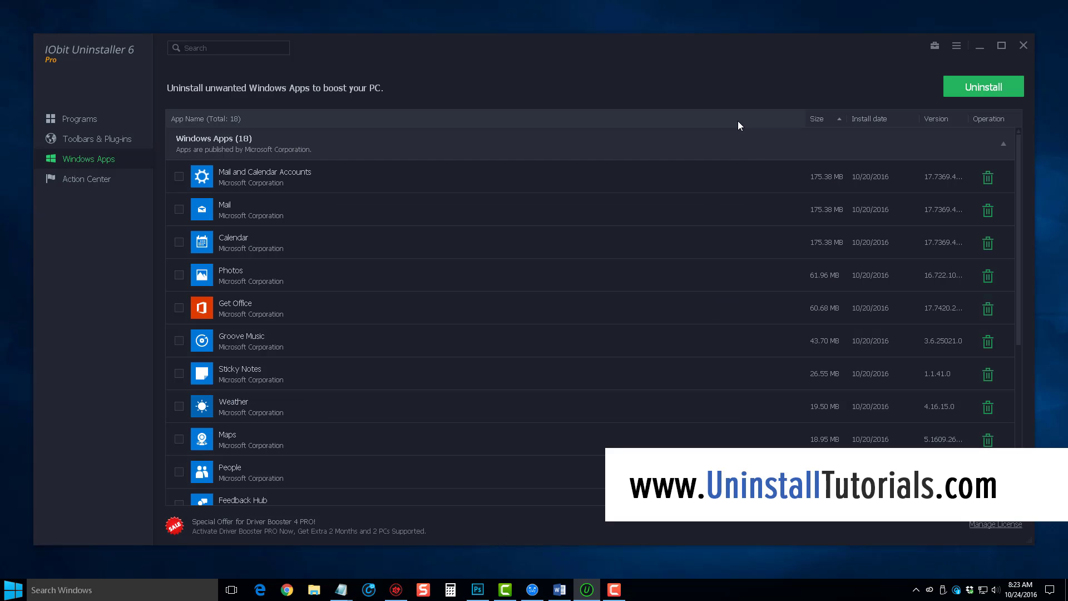
left_click(935, 45)
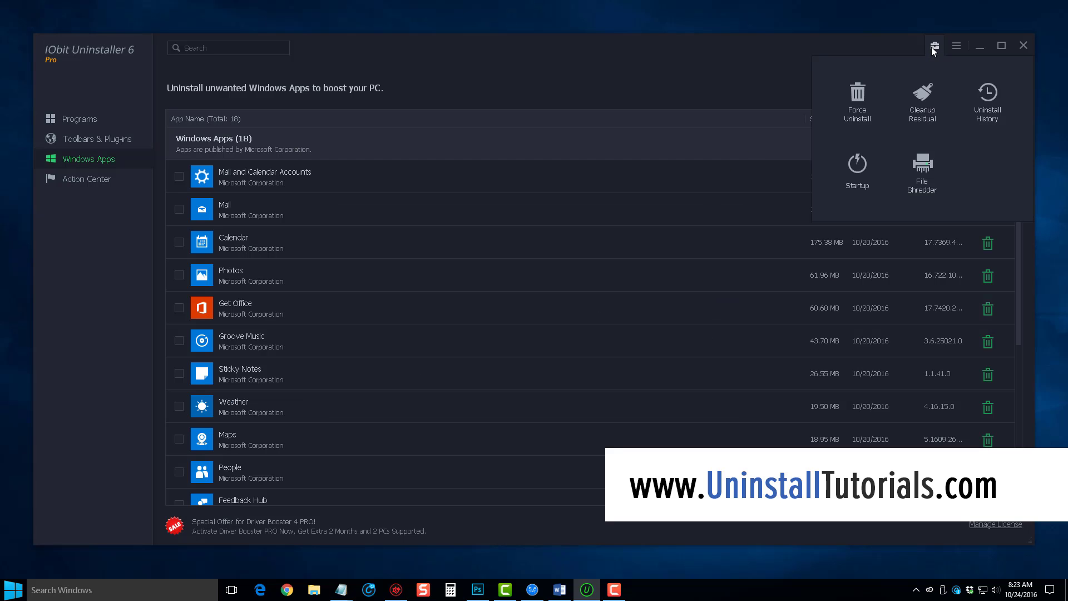
left_click(926, 177)
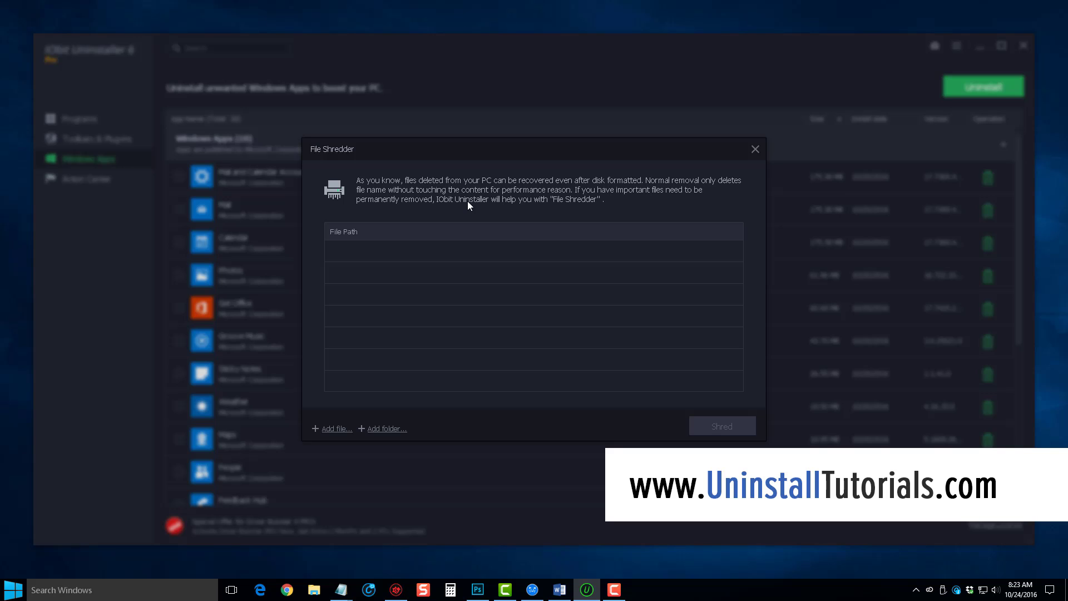
Dismiss File Shredder, returning to the 18 Microsoft Windows Apps.
left_click(753, 150)
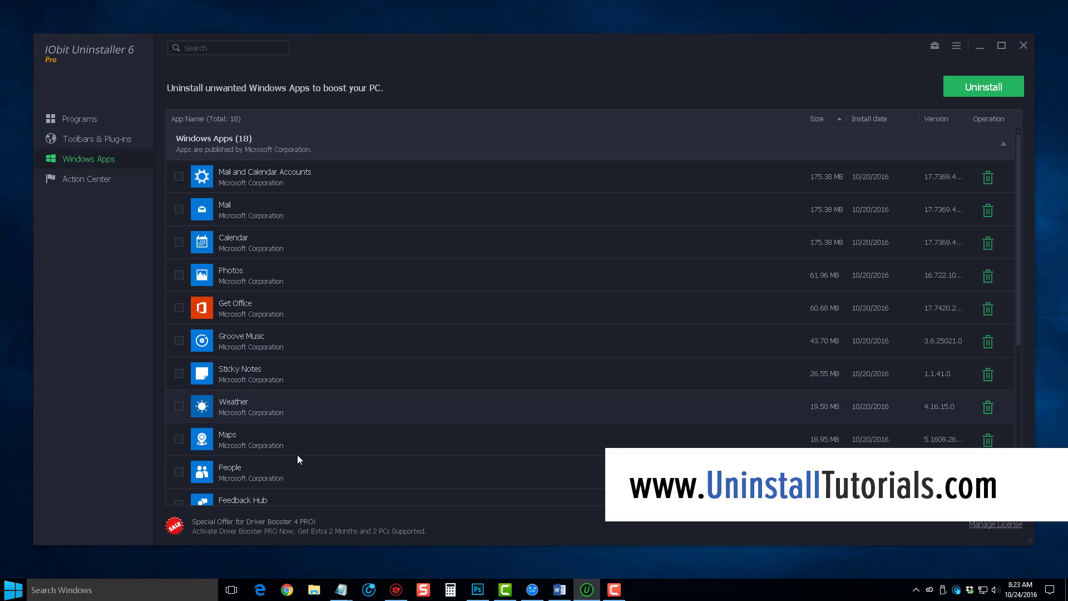
Scan with Driver Booster 4 and maximize results: 8 outdated drivers plus Java Runtime.
left_click(396, 589)
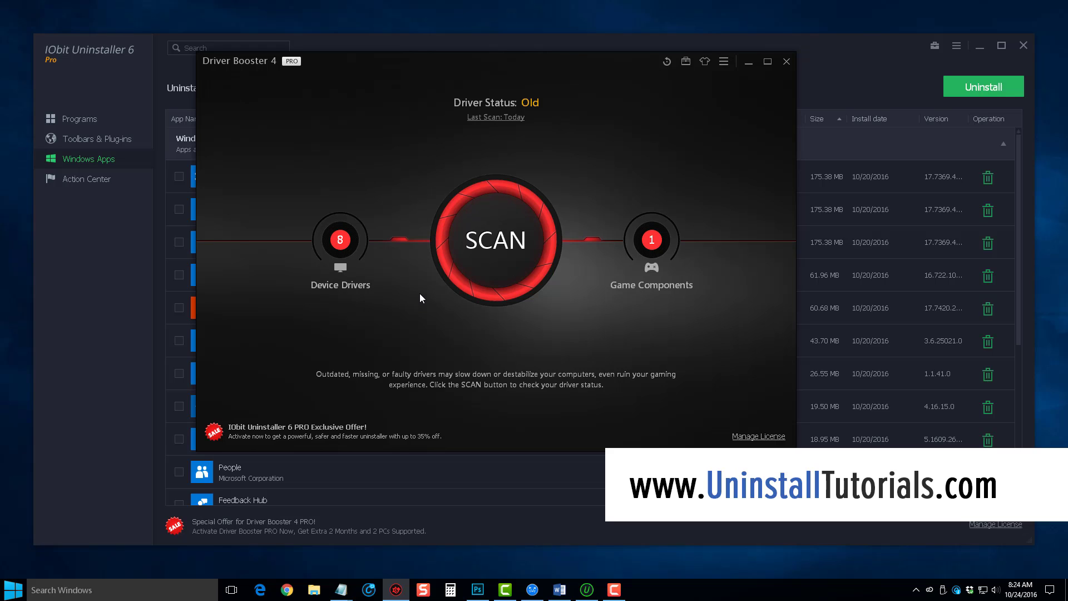
left_click(488, 221)
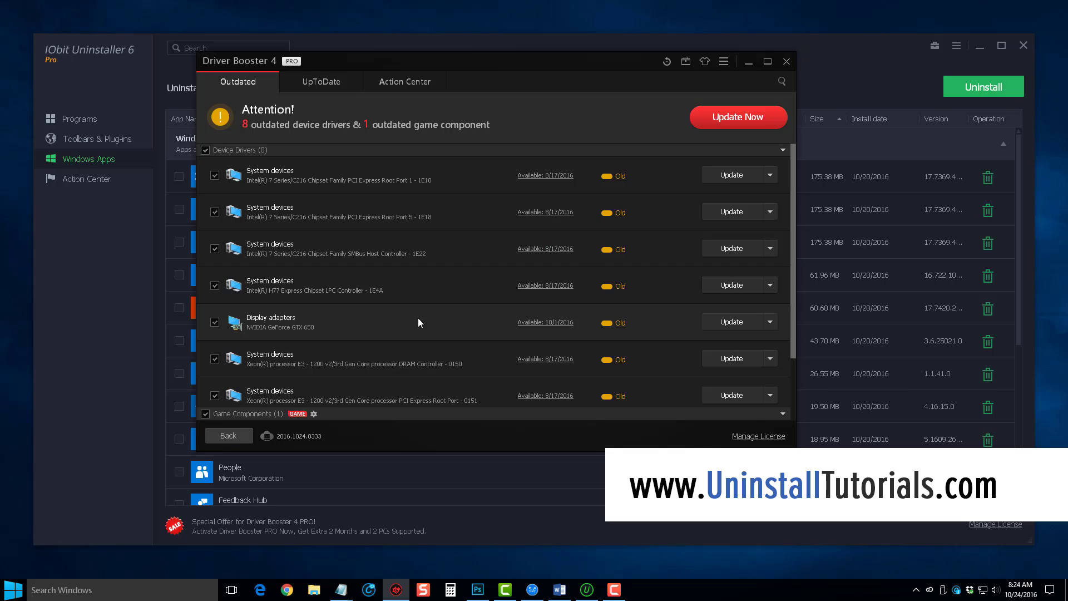
left_click(769, 64)
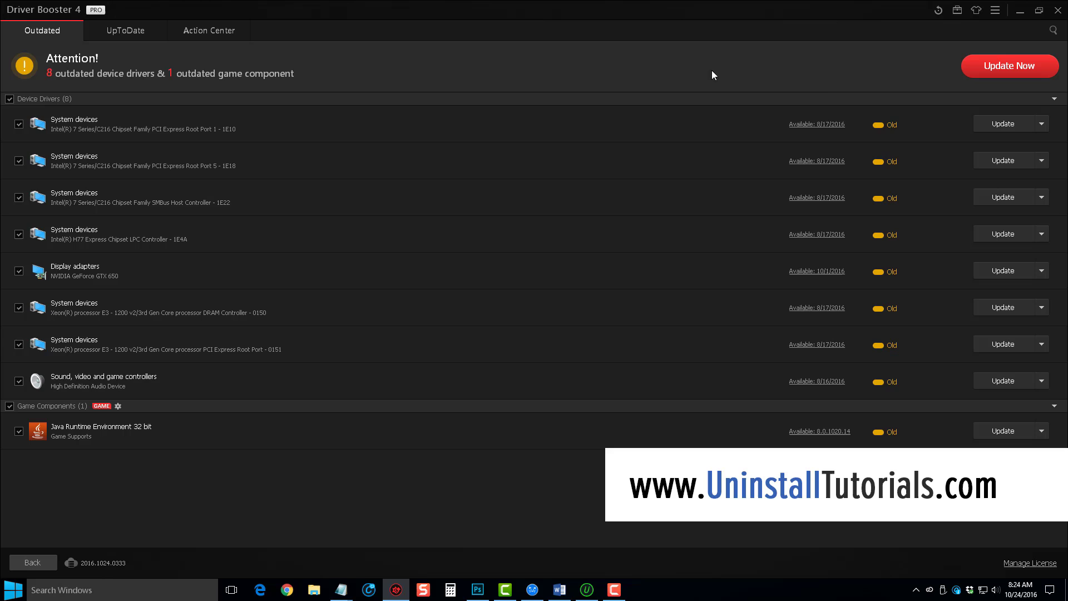
Minimize Driver Booster and switch IObit Uninstaller back to the 37-program Programs list.
left_click(1021, 13)
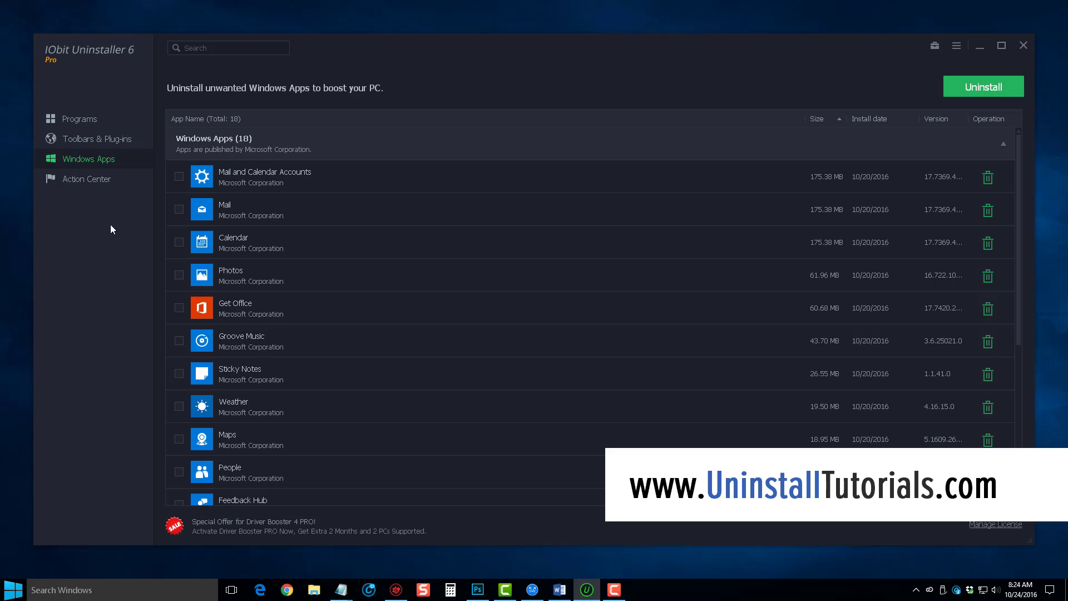
left_click(90, 120)
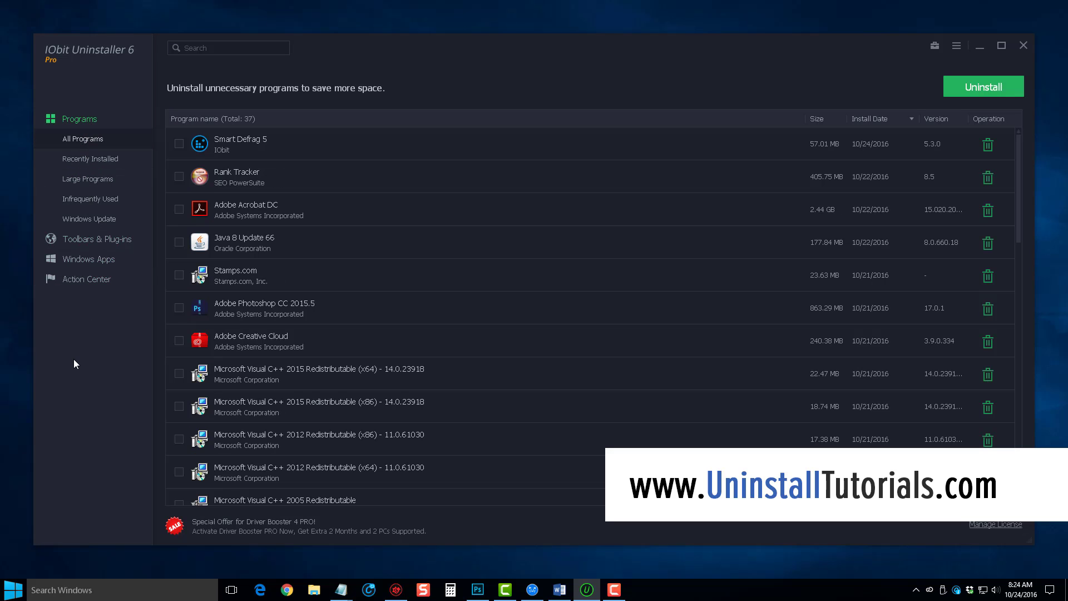